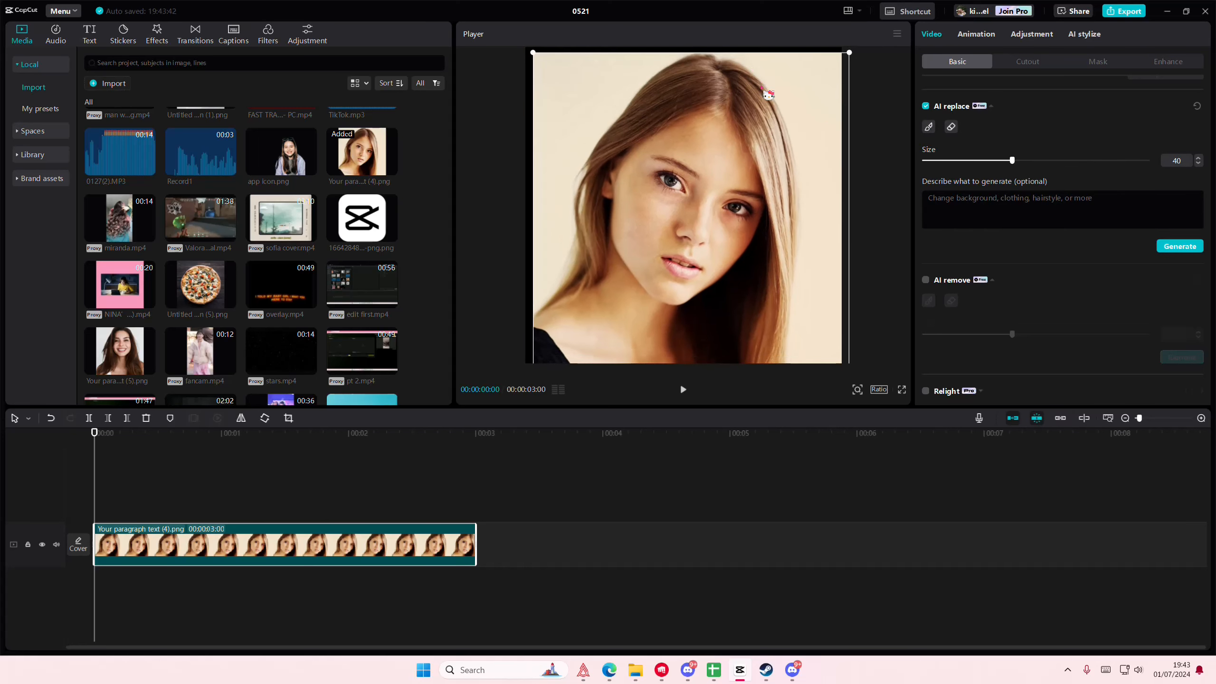
# Brush an AI replace mask over the plain background beside the woman's hair on the image's right side, and reset it
pyautogui.click(930, 129)
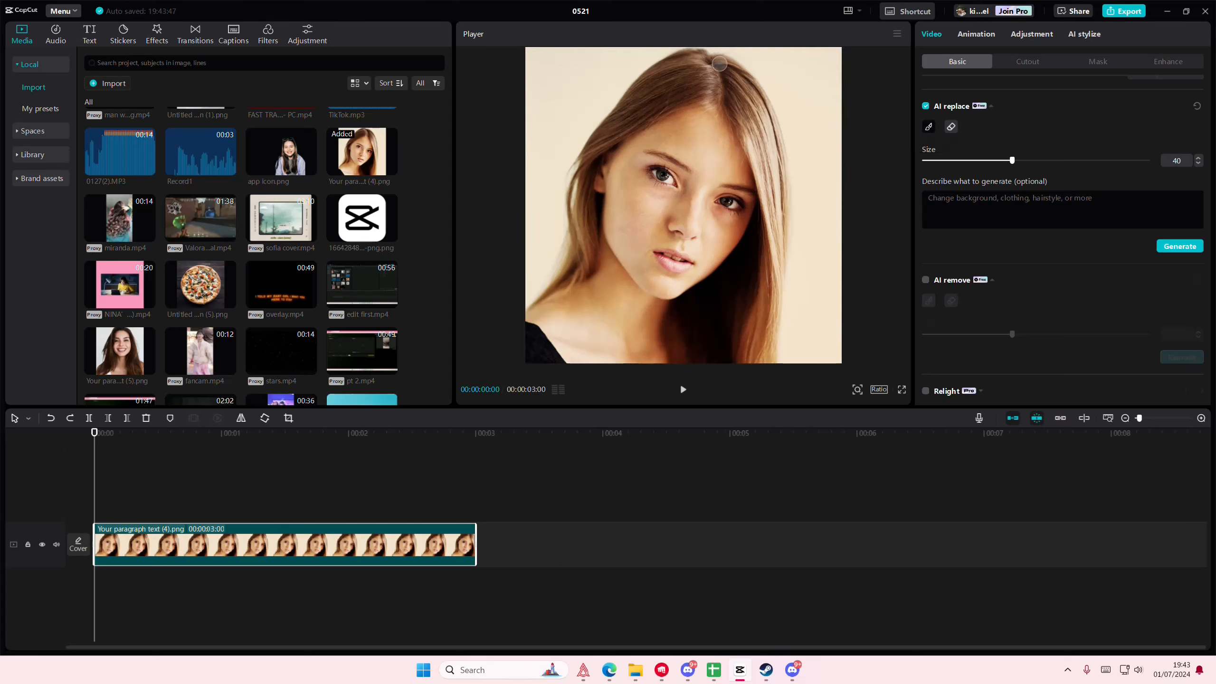
pyautogui.moveTo(724, 54)
pyautogui.mouseDown()
pyautogui.moveTo(764, 78)
pyautogui.moveTo(793, 174)
pyautogui.moveTo(774, 355)
pyautogui.moveTo(833, 366)
pyautogui.moveTo(842, 361)
pyautogui.moveTo(803, 355)
pyautogui.moveTo(797, 327)
pyautogui.moveTo(788, 350)
pyautogui.moveTo(794, 302)
pyautogui.moveTo(818, 346)
pyautogui.moveTo(810, 296)
pyautogui.moveTo(795, 299)
pyautogui.moveTo(792, 319)
pyautogui.moveTo(791, 278)
pyautogui.moveTo(807, 344)
pyautogui.moveTo(821, 283)
pyautogui.moveTo(834, 355)
pyautogui.moveTo(804, 250)
pyautogui.moveTo(810, 285)
pyautogui.mouseUp()
pyautogui.moveTo(811, 242)
pyautogui.mouseDown()
pyautogui.moveTo(811, 216)
pyautogui.moveTo(799, 256)
pyautogui.moveTo(816, 152)
pyautogui.moveTo(808, 136)
pyautogui.moveTo(806, 206)
pyautogui.moveTo(784, 87)
pyautogui.moveTo(759, 53)
pyautogui.moveTo(736, 49)
pyautogui.moveTo(798, 96)
pyautogui.mouseUp()
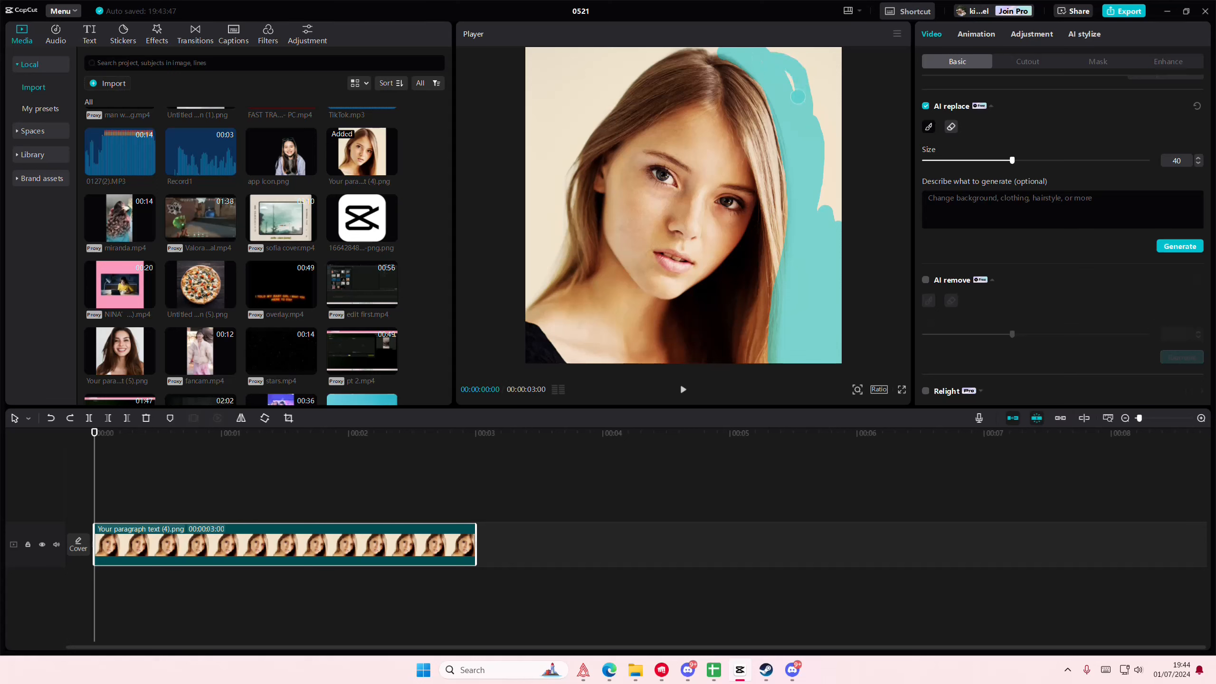
pyautogui.moveTo(812, 194)
pyautogui.mouseDown()
pyautogui.moveTo(833, 239)
pyautogui.moveTo(832, 181)
pyautogui.mouseUp()
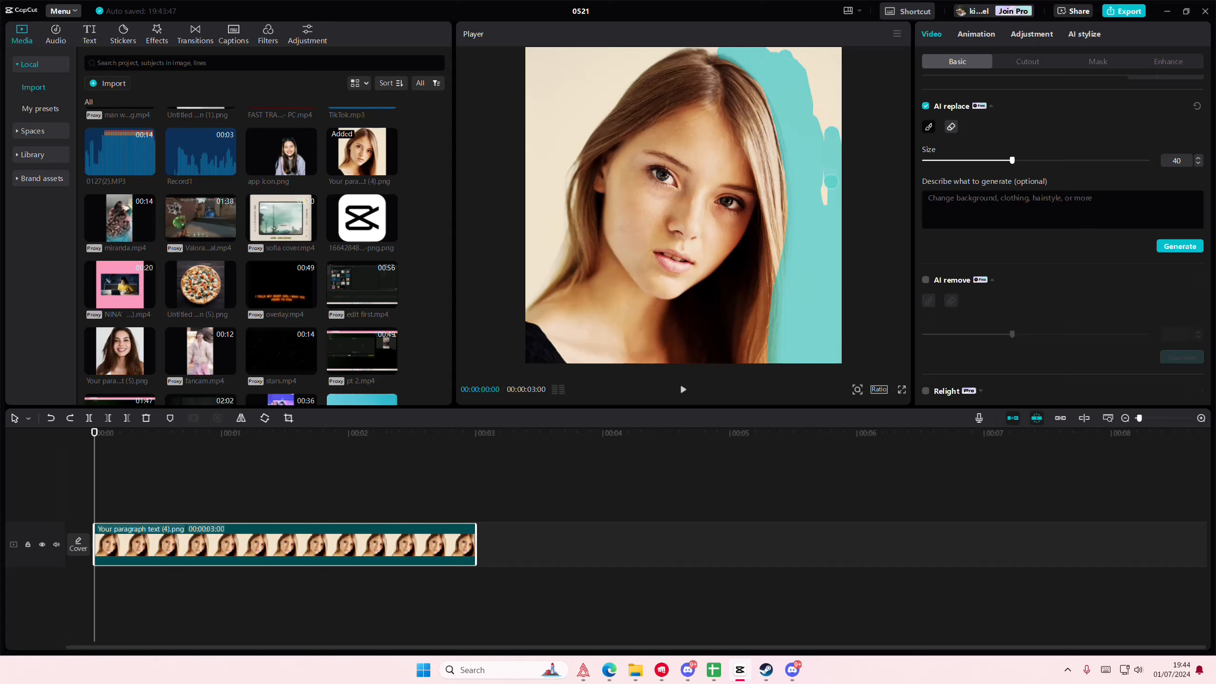
pyautogui.moveTo(810, 132)
pyautogui.mouseDown()
pyautogui.moveTo(833, 41)
pyautogui.moveTo(841, 144)
pyautogui.mouseUp()
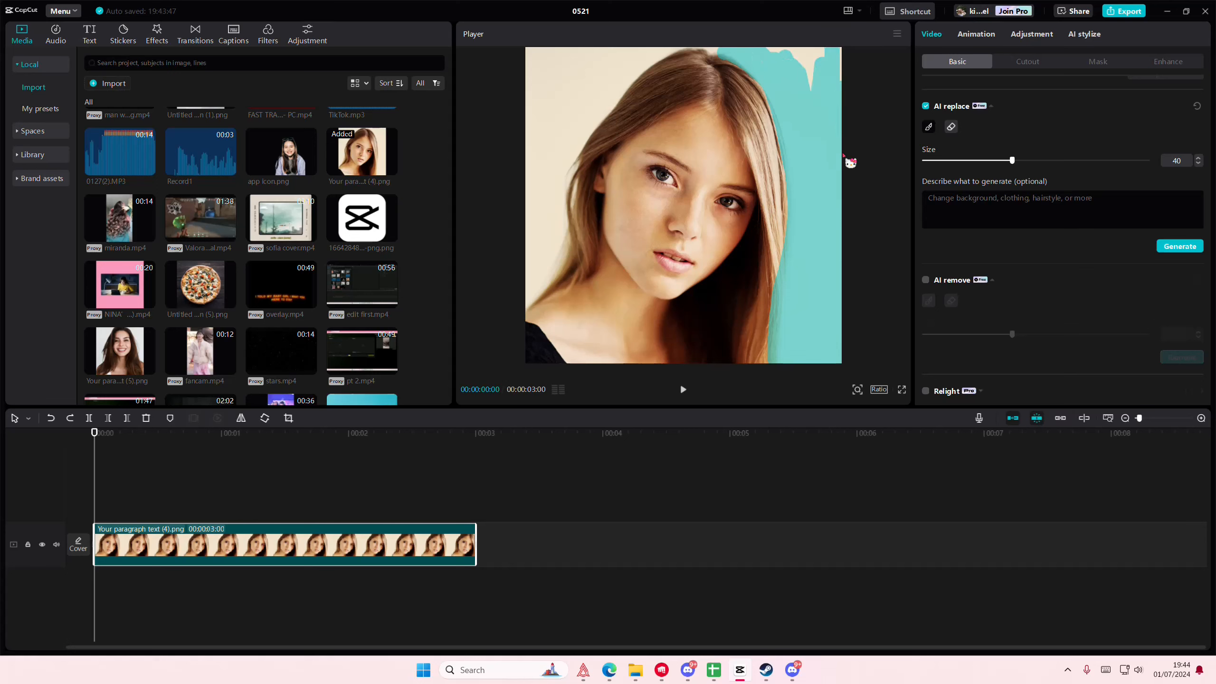
pyautogui.moveTo(834, 39); pyautogui.dragTo(846, 48)
pyautogui.moveTo(819, 87); pyautogui.dragTo(794, 52)
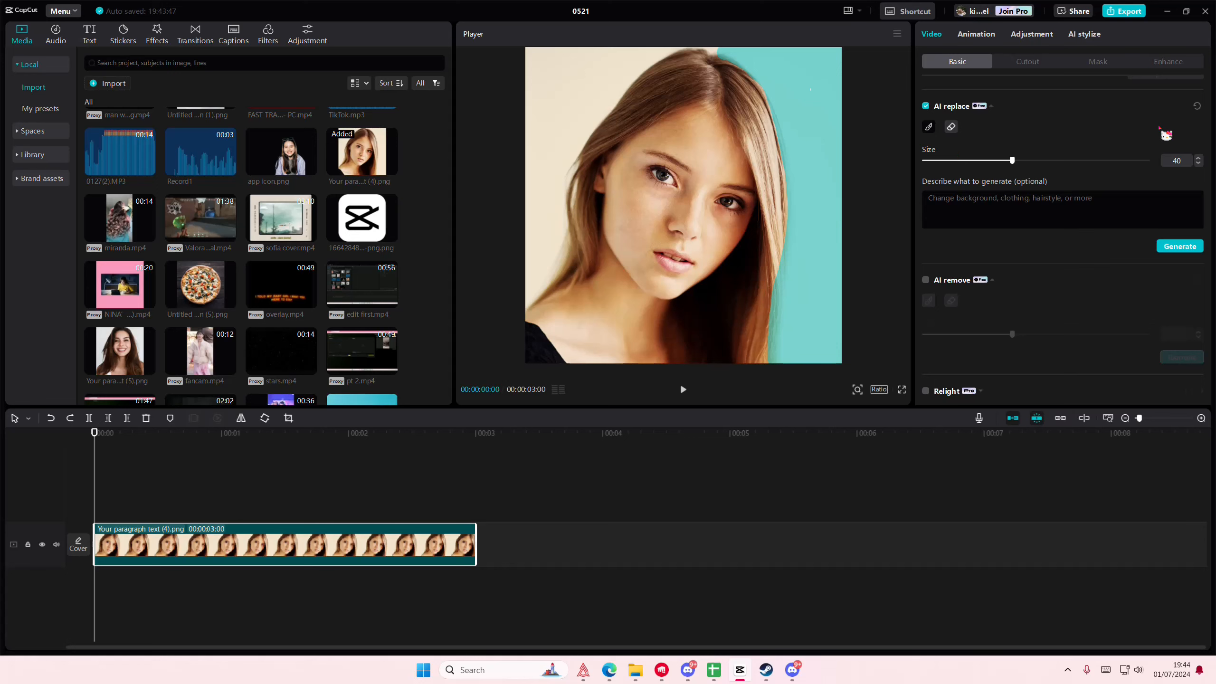
pyautogui.click(1197, 106)
# Set the AI replace brush size to 26, outline the woman's right-hand hair and paint over her crown and left-hand hair
pyautogui.click(1010, 161)
pyautogui.moveTo(1010, 162); pyautogui.dragTo(980, 161)
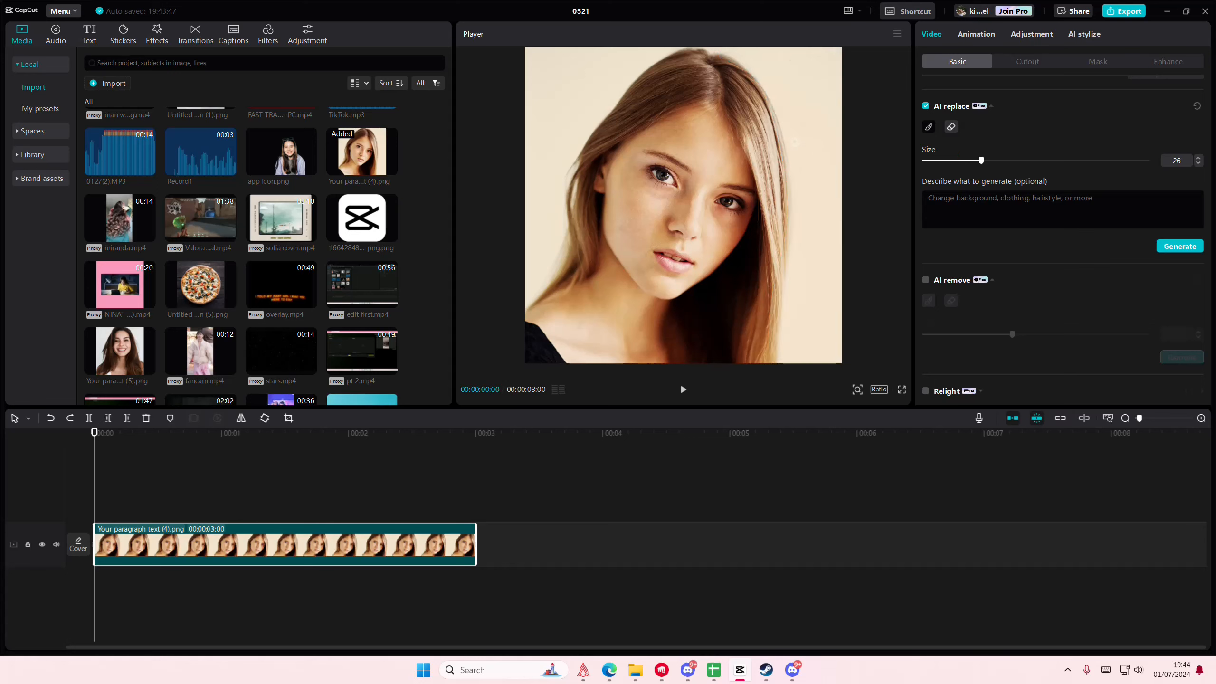
pyautogui.moveTo(726, 98)
pyautogui.mouseDown()
pyautogui.moveTo(754, 209)
pyautogui.moveTo(682, 301)
pyautogui.moveTo(684, 357)
pyautogui.moveTo(777, 366)
pyautogui.moveTo(784, 249)
pyautogui.moveTo(770, 122)
pyautogui.mouseUp()
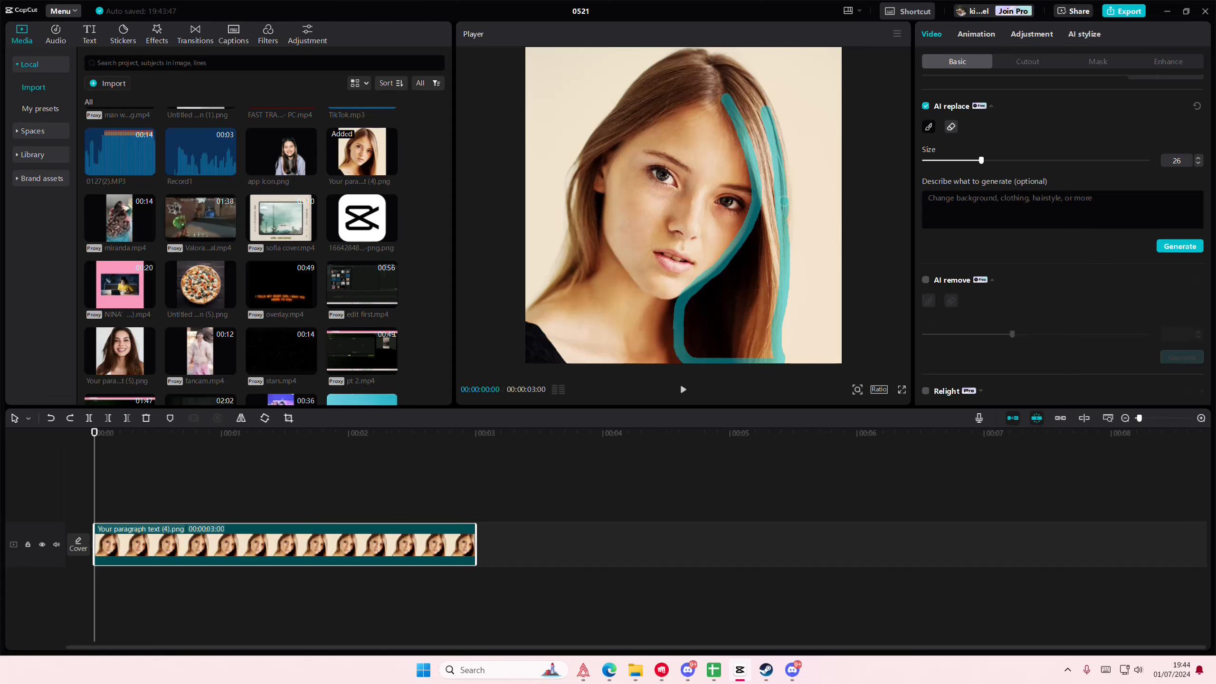
pyautogui.moveTo(763, 103)
pyautogui.mouseDown()
pyautogui.moveTo(724, 57)
pyautogui.moveTo(683, 54)
pyautogui.moveTo(631, 89)
pyautogui.moveTo(647, 69)
pyautogui.moveTo(664, 59)
pyautogui.moveTo(573, 167)
pyautogui.moveTo(574, 242)
pyautogui.moveTo(530, 304)
pyautogui.moveTo(572, 281)
pyautogui.moveTo(600, 235)
pyautogui.moveTo(592, 280)
pyautogui.moveTo(562, 292)
pyautogui.moveTo(577, 259)
pyautogui.moveTo(552, 289)
pyautogui.moveTo(586, 273)
pyautogui.moveTo(590, 254)
pyautogui.moveTo(576, 251)
pyautogui.moveTo(598, 212)
pyautogui.moveTo(598, 235)
pyautogui.moveTo(601, 198)
pyautogui.moveTo(582, 206)
pyautogui.moveTo(586, 225)
pyautogui.moveTo(573, 181)
pyautogui.moveTo(577, 232)
pyautogui.moveTo(594, 156)
pyautogui.moveTo(587, 183)
pyautogui.moveTo(584, 157)
pyautogui.moveTo(587, 166)
pyautogui.moveTo(620, 131)
pyautogui.moveTo(705, 97)
pyautogui.moveTo(706, 69)
pyautogui.moveTo(690, 57)
pyautogui.moveTo(683, 92)
pyautogui.moveTo(594, 143)
pyautogui.moveTo(623, 112)
pyautogui.moveTo(700, 67)
pyautogui.moveTo(689, 73)
pyautogui.moveTo(705, 89)
pyautogui.moveTo(655, 80)
pyautogui.moveTo(632, 104)
pyautogui.moveTo(689, 96)
pyautogui.moveTo(672, 79)
pyautogui.moveTo(731, 103)
pyautogui.moveTo(706, 96)
pyautogui.moveTo(722, 79)
pyautogui.moveTo(713, 68)
pyautogui.moveTo(746, 95)
pyautogui.mouseUp()
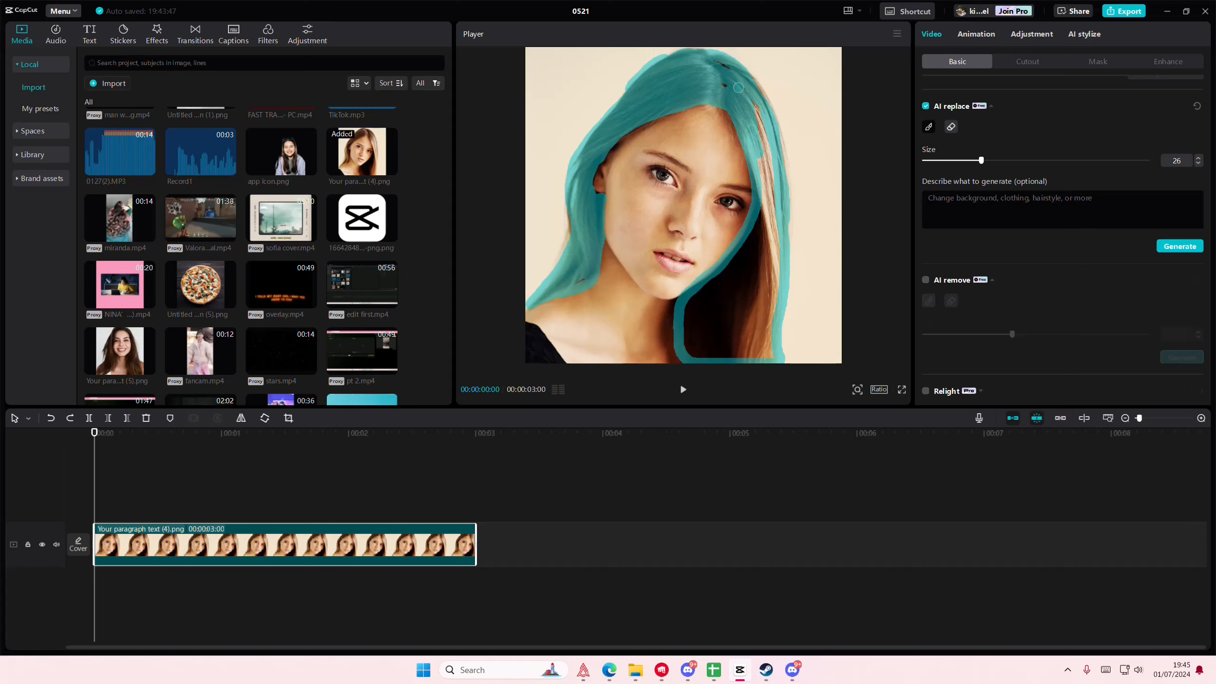
# Set the brush size to 33 and fill the unpainted hair on the image's right side down to the lower edge
pyautogui.moveTo(981, 160); pyautogui.dragTo(995, 161)
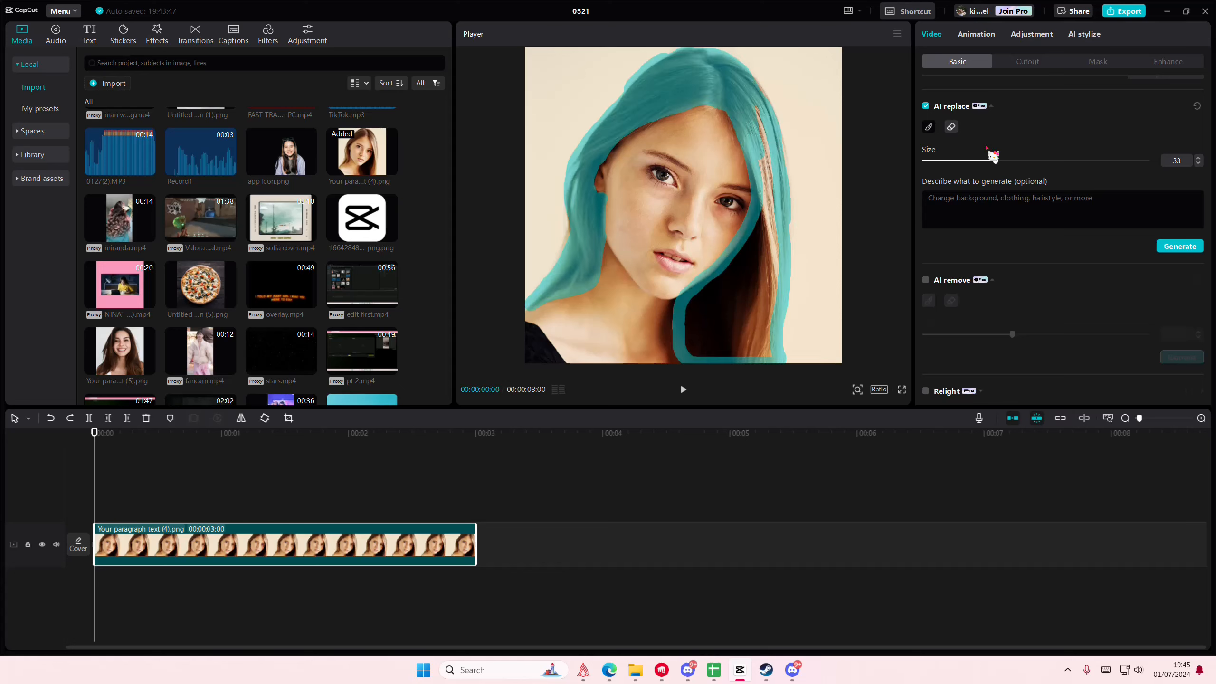
pyautogui.moveTo(769, 254)
pyautogui.mouseDown()
pyautogui.moveTo(702, 311)
pyautogui.moveTo(690, 300)
pyautogui.moveTo(740, 254)
pyautogui.moveTo(759, 151)
pyautogui.mouseUp()
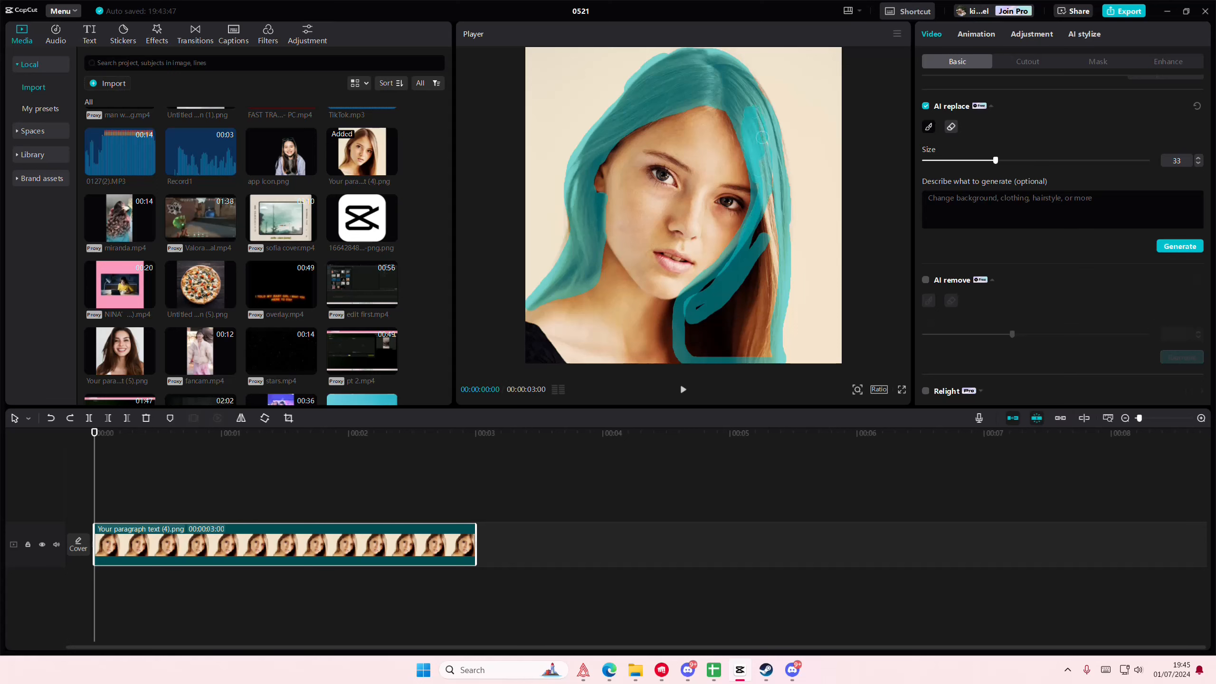
pyautogui.moveTo(771, 191)
pyautogui.mouseDown()
pyautogui.moveTo(761, 341)
pyautogui.moveTo(722, 348)
pyautogui.moveTo(696, 309)
pyautogui.moveTo(721, 274)
pyautogui.moveTo(688, 336)
pyautogui.moveTo(689, 312)
pyautogui.moveTo(692, 354)
pyautogui.moveTo(704, 323)
pyautogui.moveTo(712, 344)
pyautogui.moveTo(727, 311)
pyautogui.moveTo(706, 361)
pyautogui.moveTo(722, 302)
pyautogui.moveTo(726, 354)
pyautogui.moveTo(745, 281)
pyautogui.moveTo(737, 353)
pyautogui.moveTo(752, 276)
pyautogui.moveTo(748, 356)
pyautogui.moveTo(764, 243)
pyautogui.mouseUp()
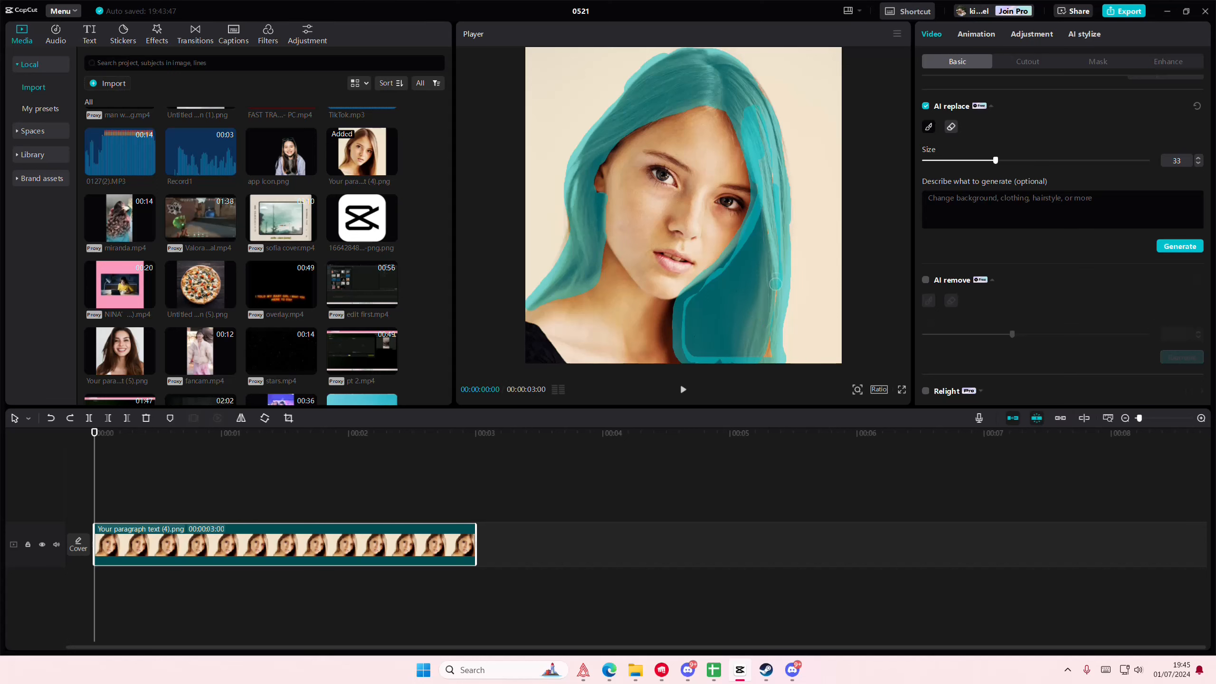
pyautogui.moveTo(776, 284); pyautogui.dragTo(774, 346)
# Describe the replacement as "wavy brown hairstyle" and generate AI results for the masked hair
pyautogui.write('wavy hairstyle')
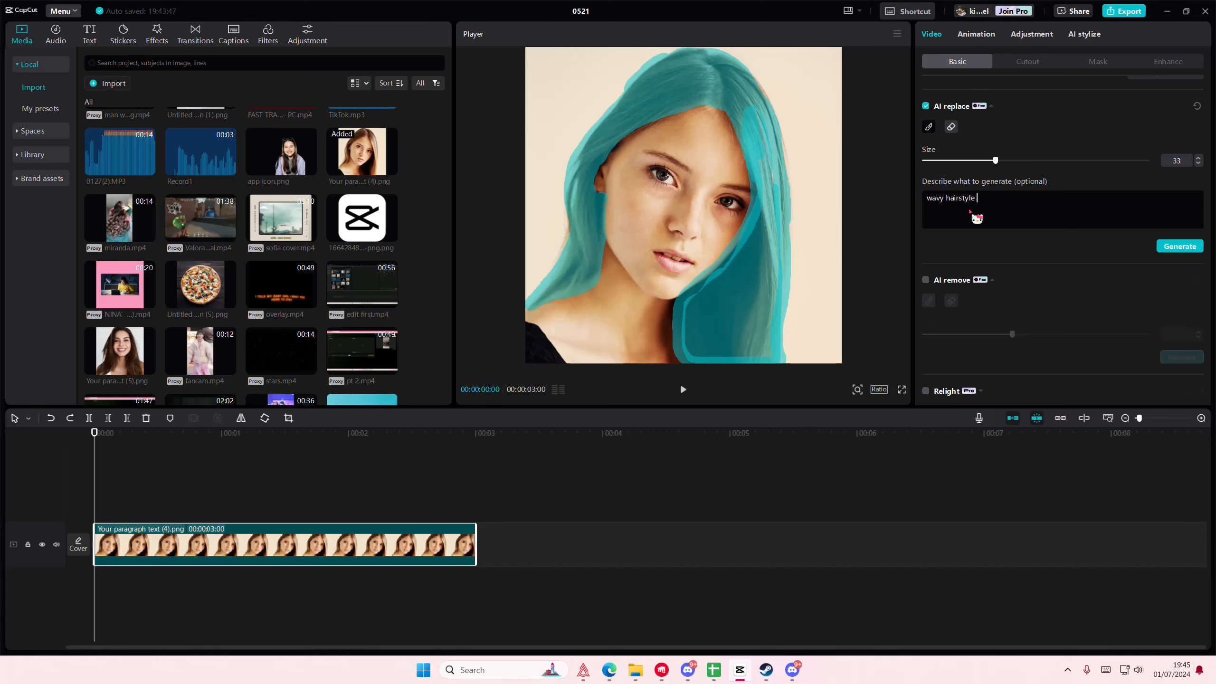
pyautogui.click(948, 202)
pyautogui.write('[om')
pyautogui.press('BackSpace')
pyautogui.press('BackSpace')
pyautogui.press('BackSpace')
pyautogui.write('brown')
pyautogui.click(1168, 246)
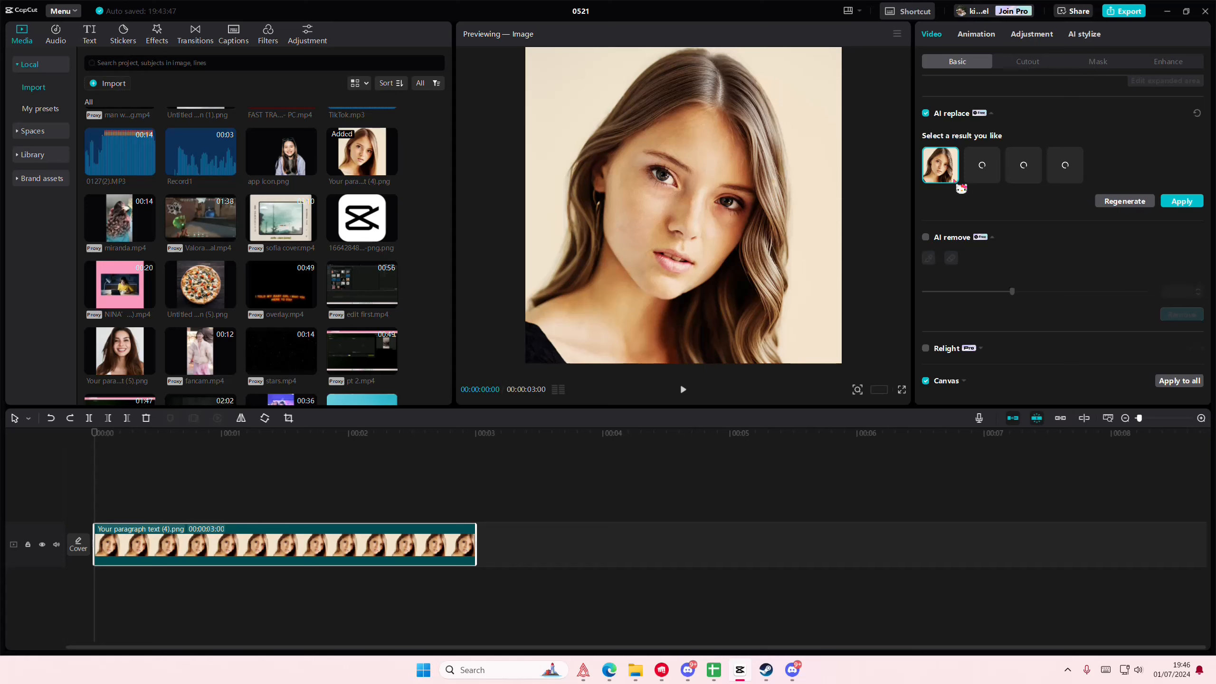
# Compare the first three generated hairstyles in the preview and apply the first result to the image
pyautogui.click(982, 172)
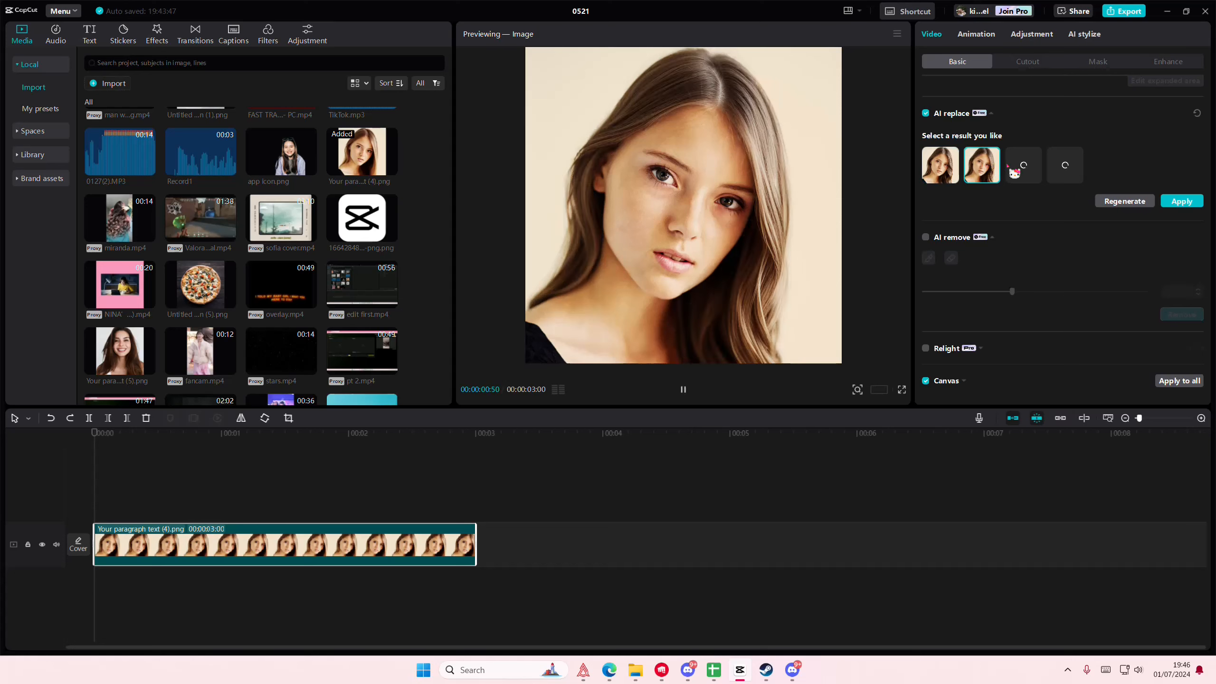
pyautogui.click(941, 168)
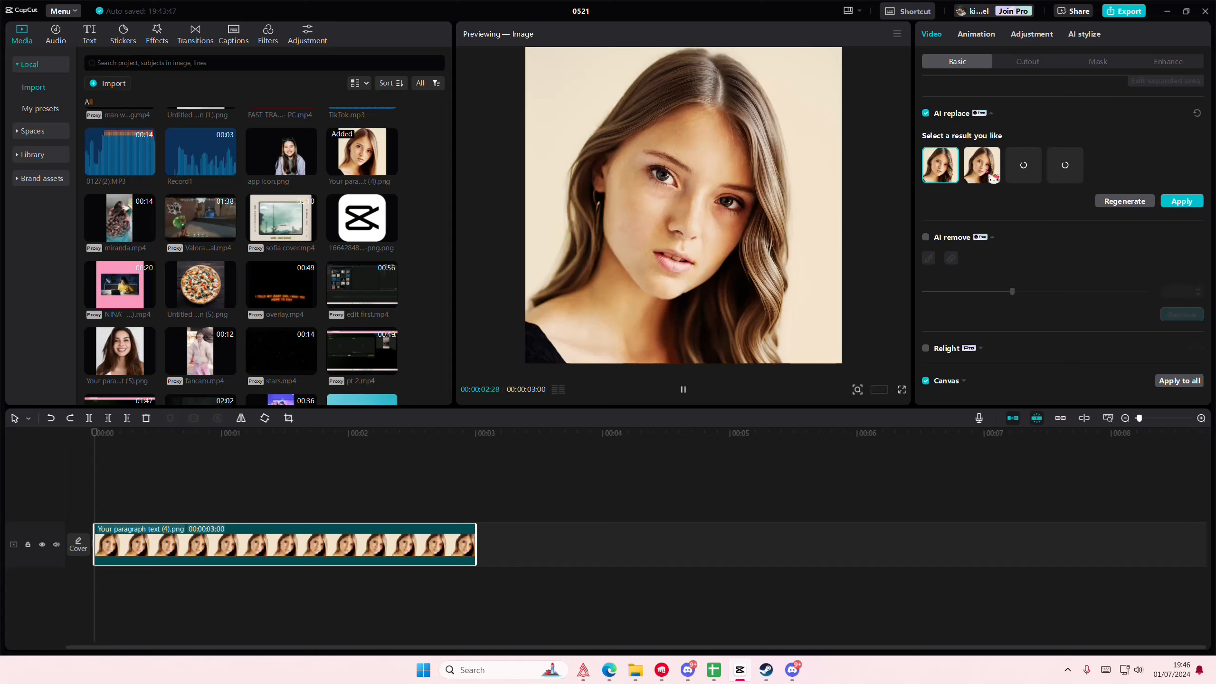
pyautogui.click(991, 176)
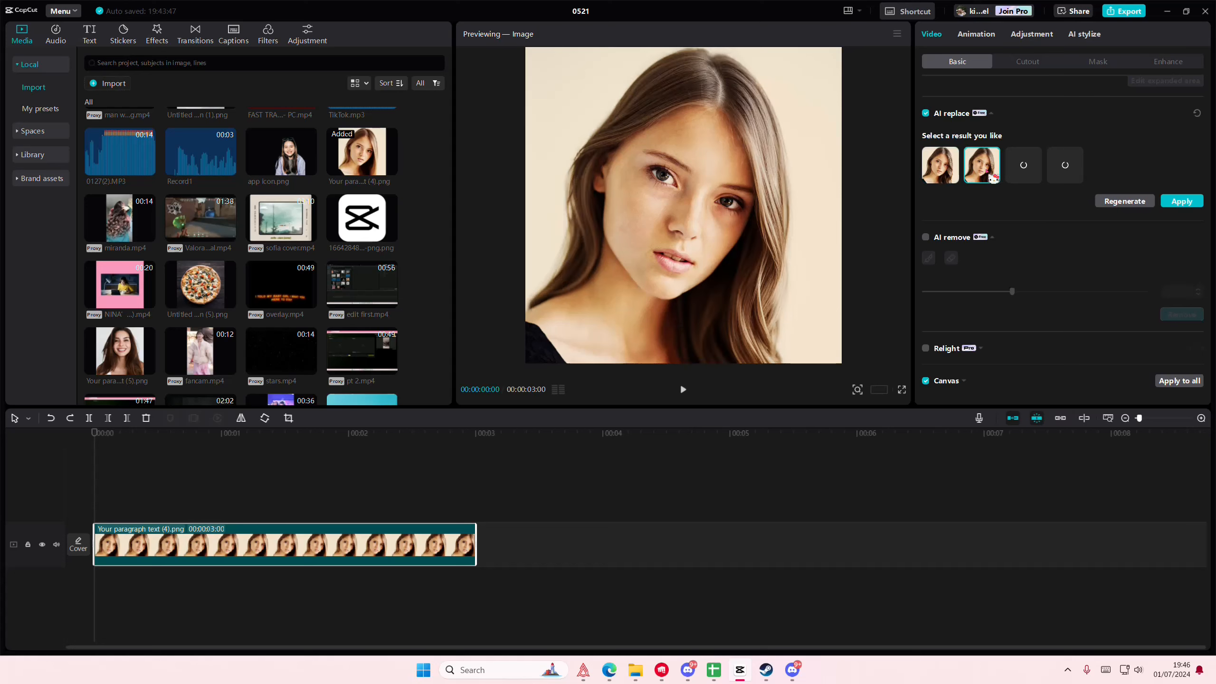
pyautogui.click(954, 178)
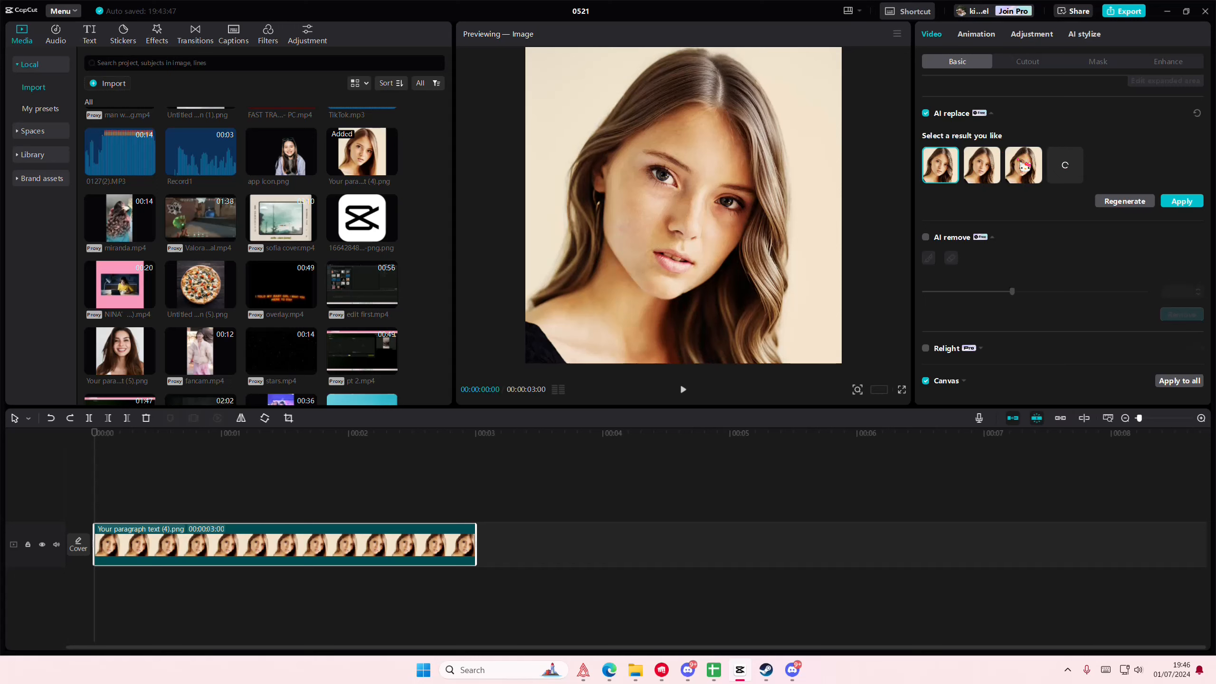
pyautogui.click(1024, 167)
pyautogui.click(955, 171)
pyautogui.click(1183, 201)
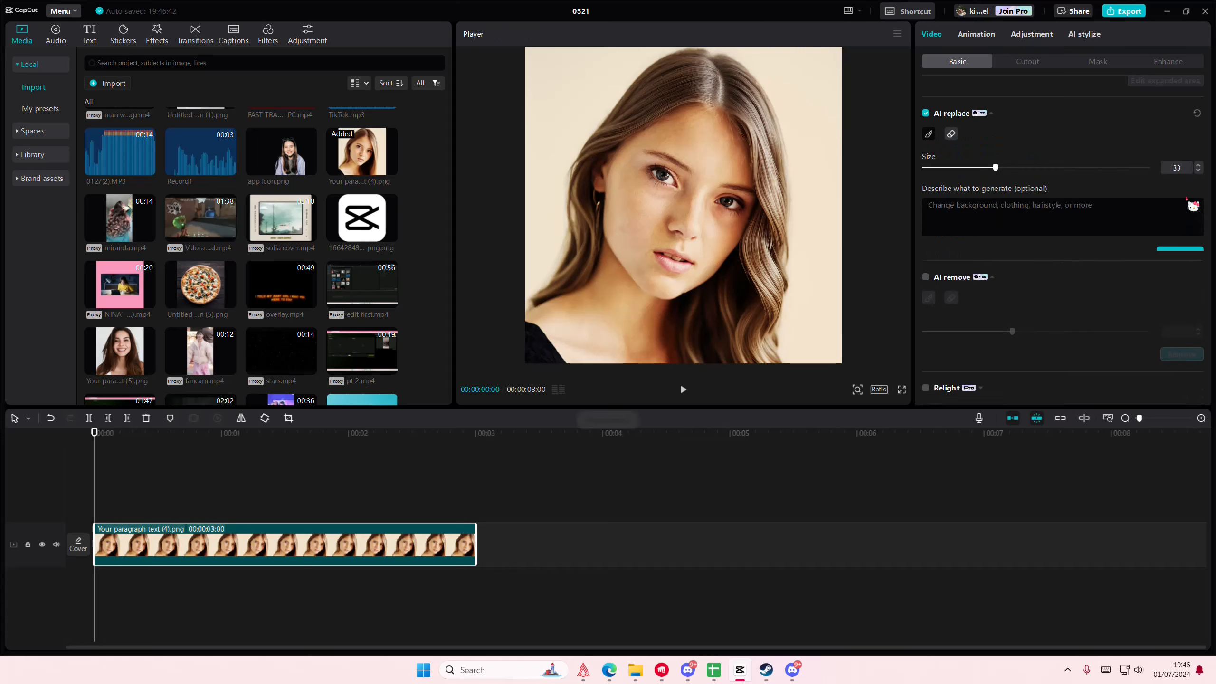